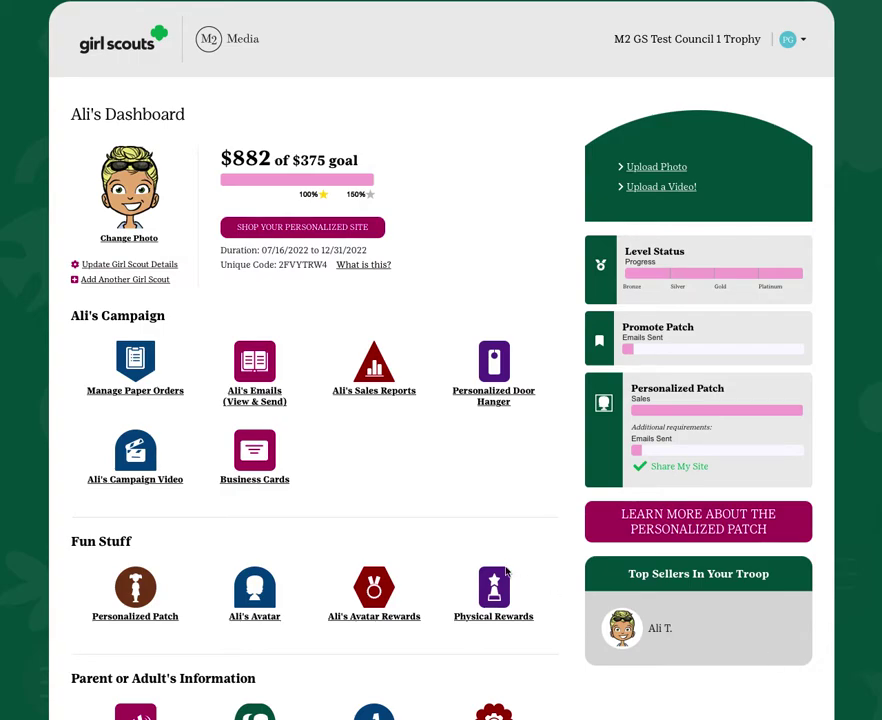
# Step: Open the Personalized Patch details and preview the wetsuit with snorkel gear design
pyautogui.scroll(-1, 506, 572)
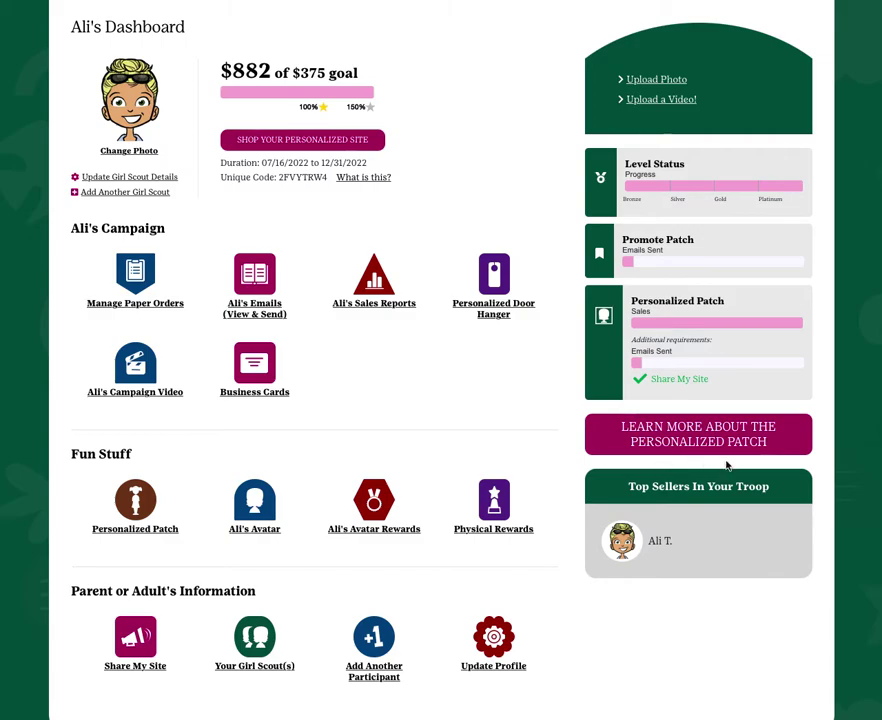
pyautogui.click(700, 444)
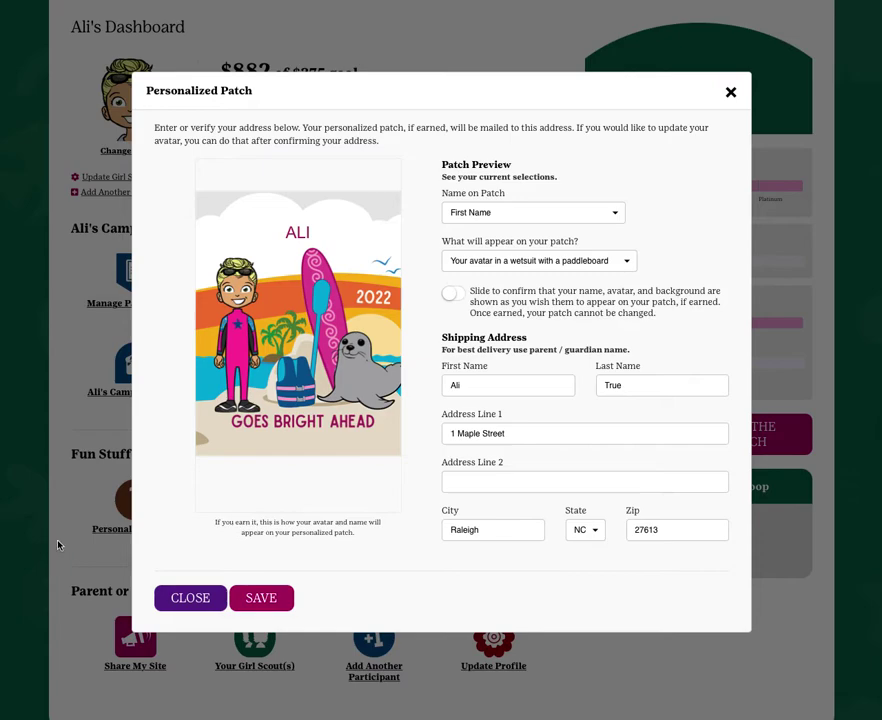
pyautogui.click(518, 259)
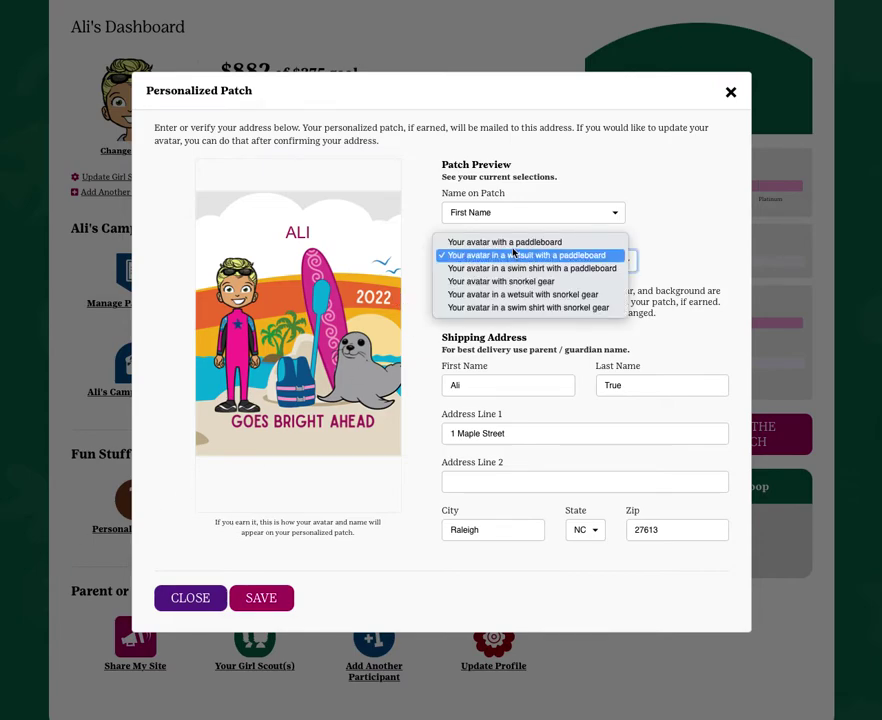
pyautogui.click(524, 297)
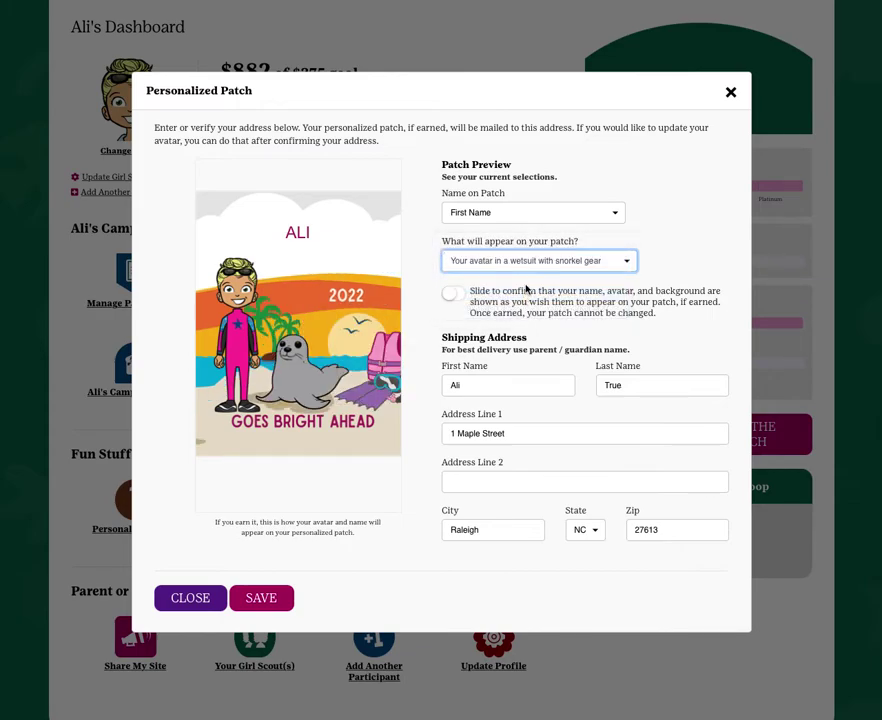
# Step: Switch back to the wetsuit with paddleboard patch design and close the patch details
pyautogui.click(528, 266)
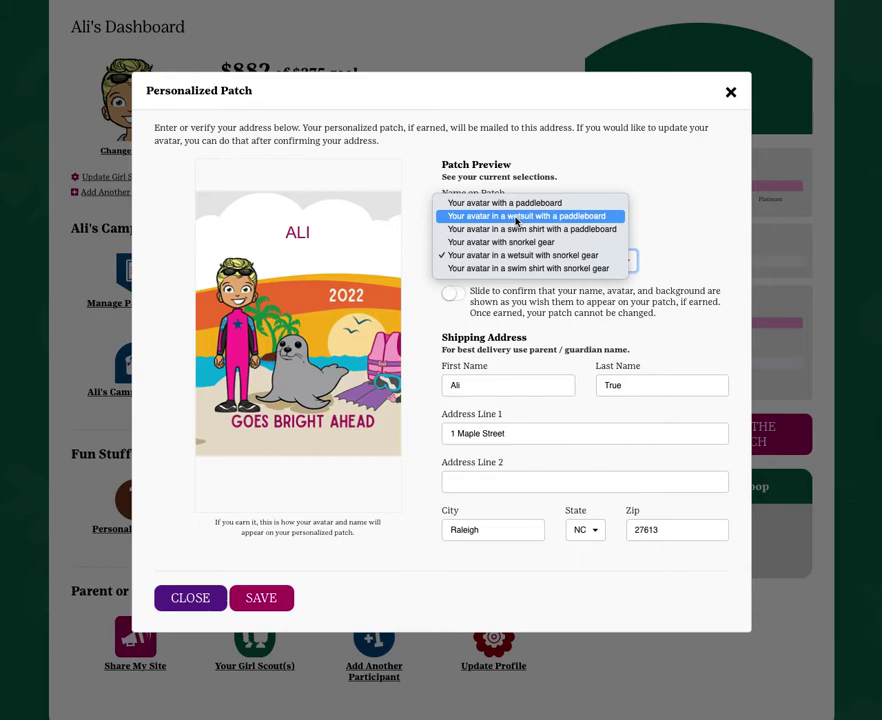
pyautogui.click(517, 217)
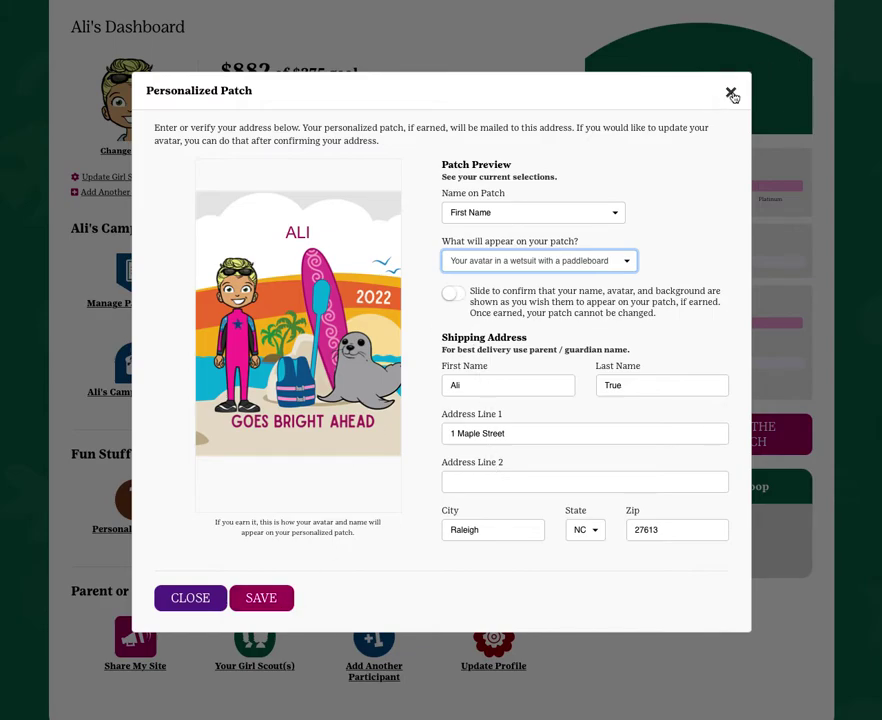
pyautogui.click(731, 93)
# Step: Open the Physical Rewards page and scroll through the reward tiers
pyautogui.scroll(-1, 465, 558)
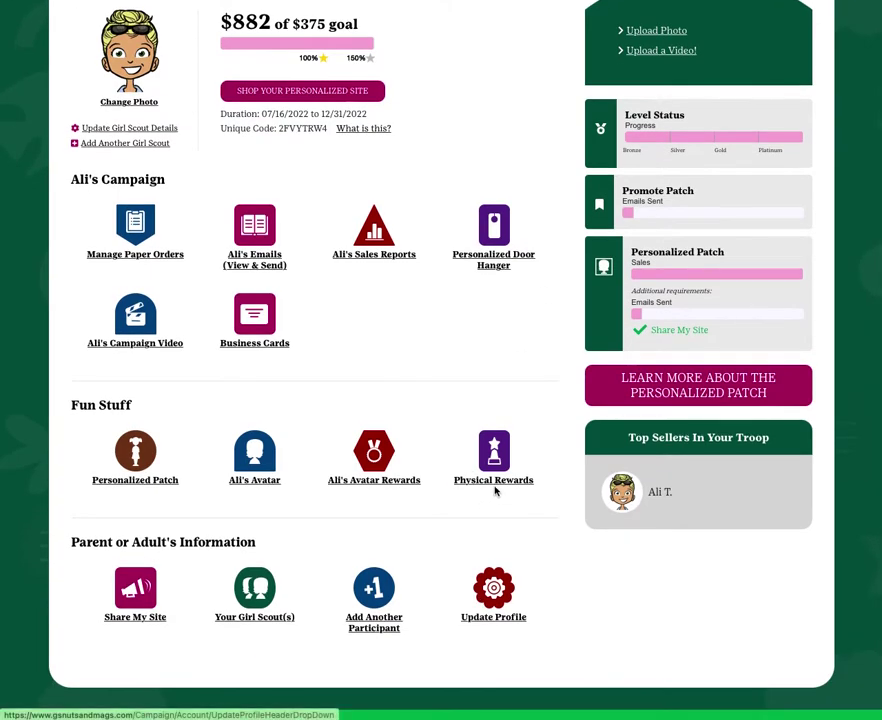
pyautogui.click(494, 484)
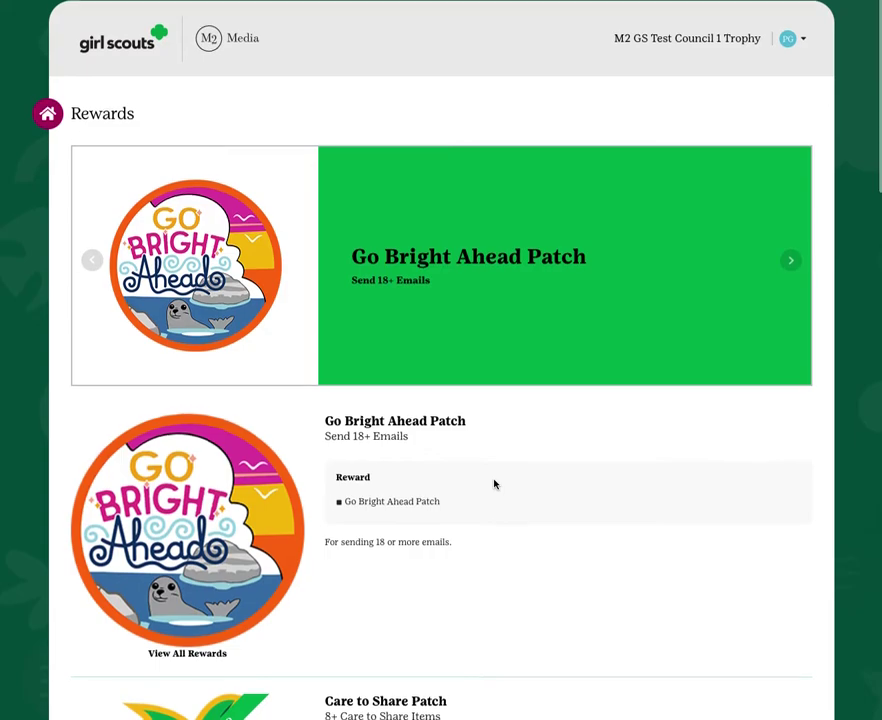
pyautogui.scroll(-2, 494, 484)
pyautogui.scroll(-5, 494, 484)
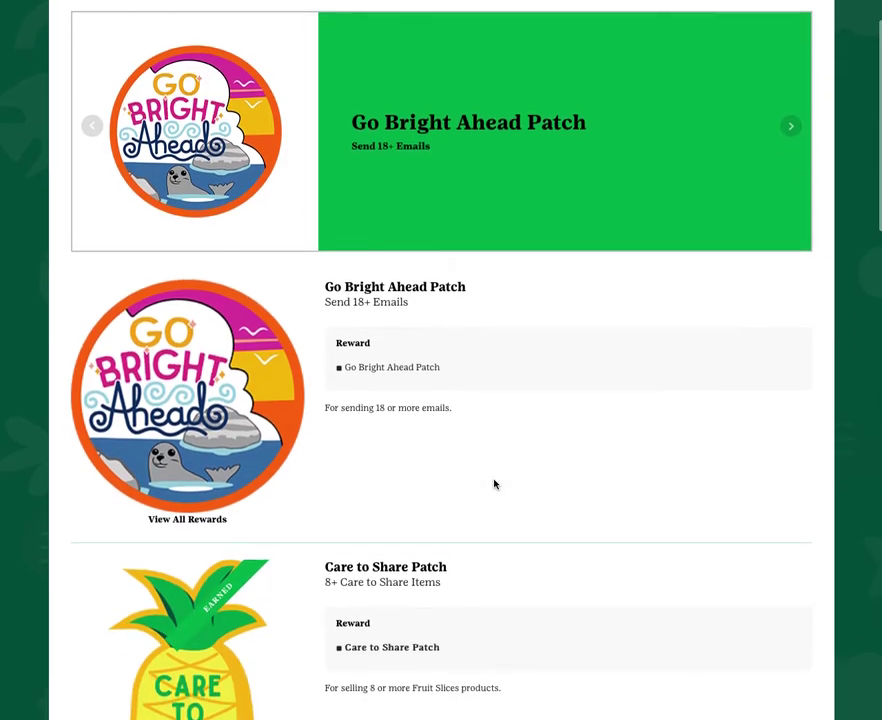
pyautogui.scroll(-3, 494, 484)
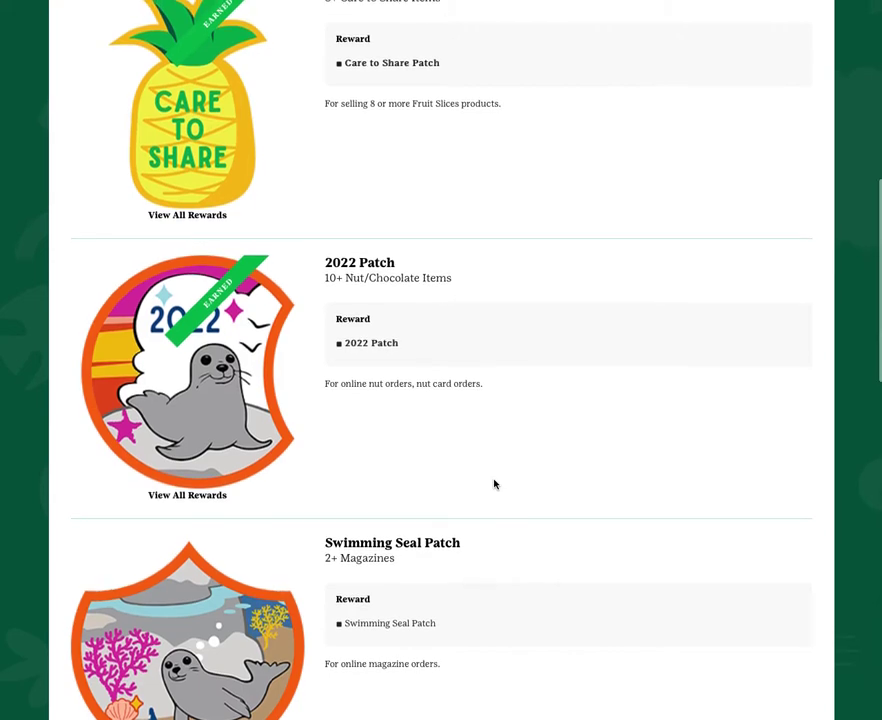
pyautogui.scroll(-1, 494, 484)
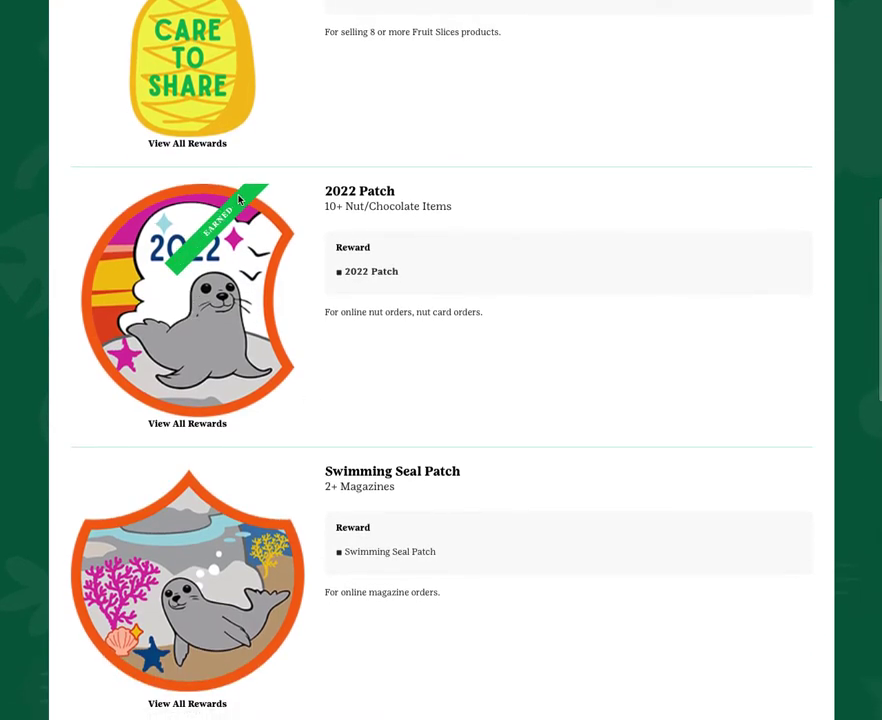
# Step: Open the Small Seal Plush or Seal Journals choice and dismiss it without choosing
pyautogui.scroll(-1, 239, 200)
pyautogui.scroll(-4, 239, 200)
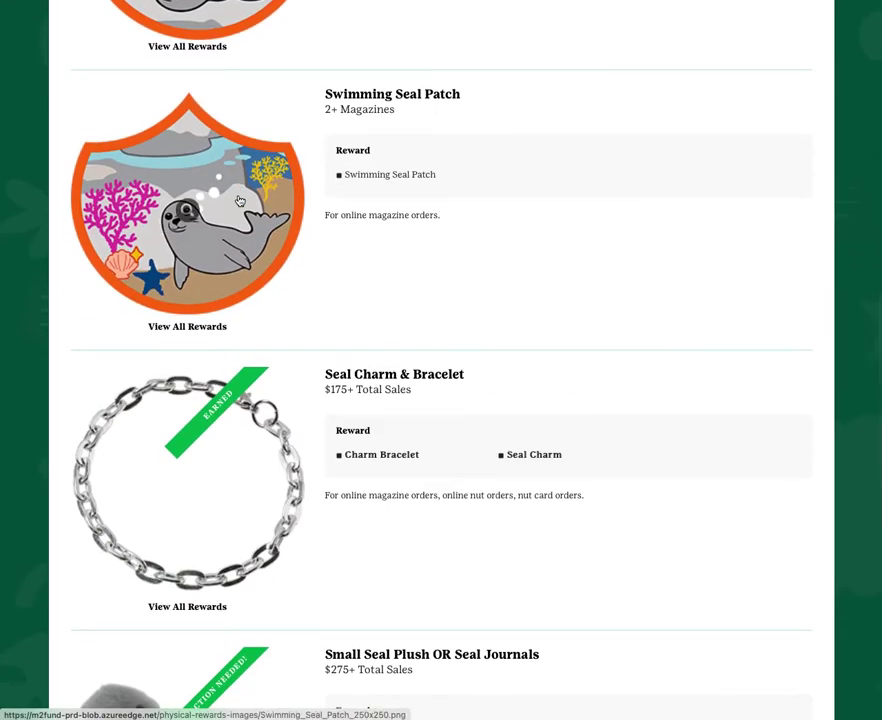
pyautogui.scroll(-2, 400, 542)
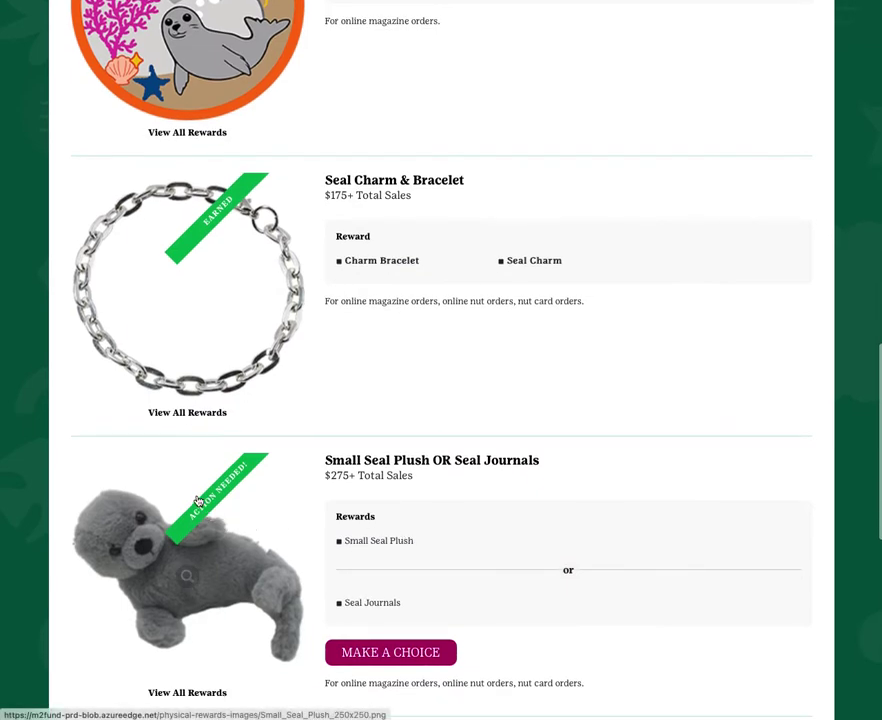
pyautogui.scroll(-1, 266, 606)
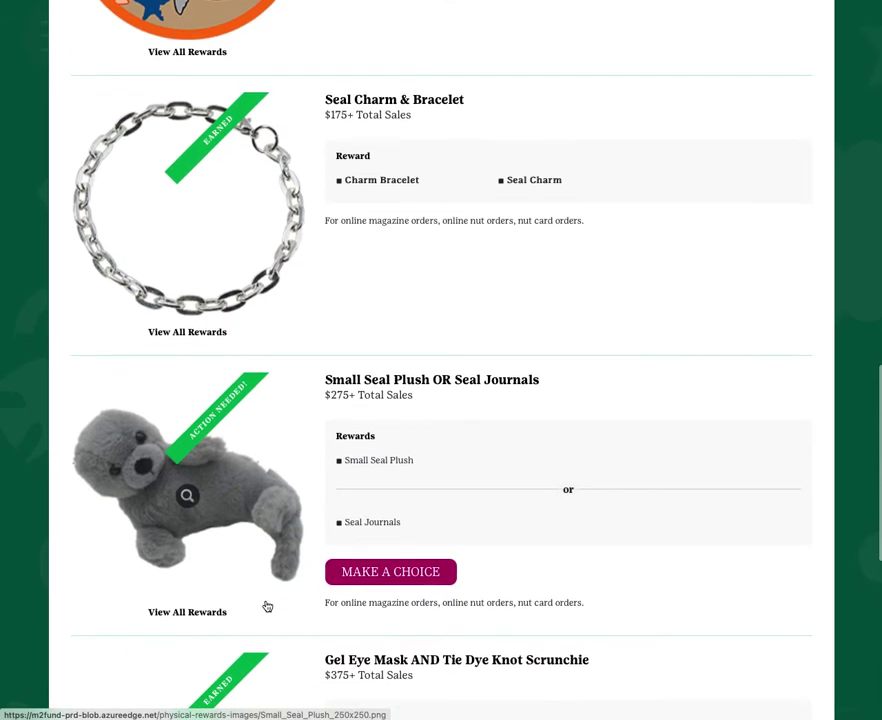
pyautogui.click(388, 574)
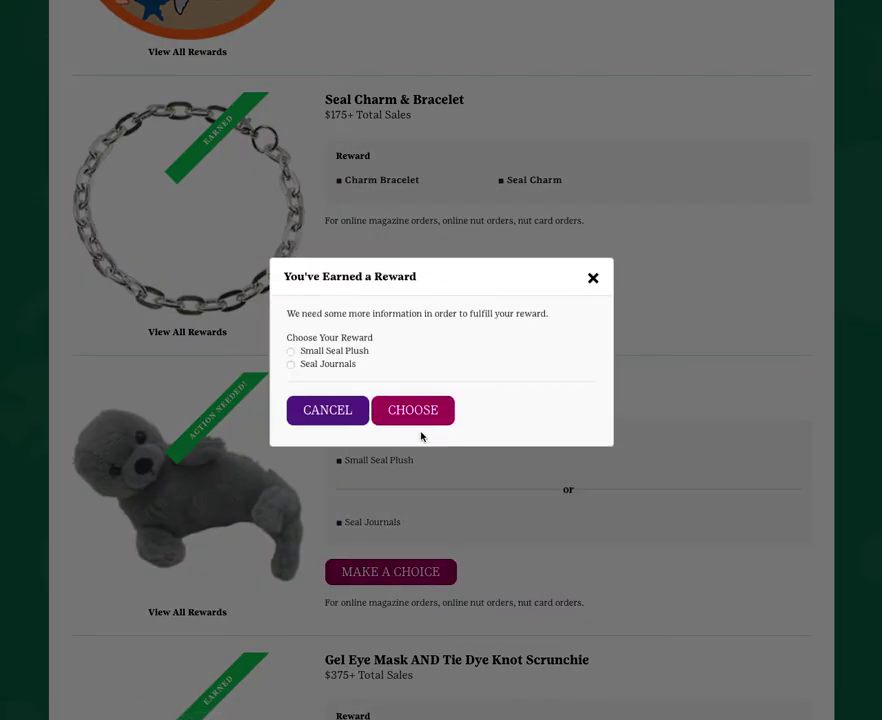
pyautogui.click(593, 279)
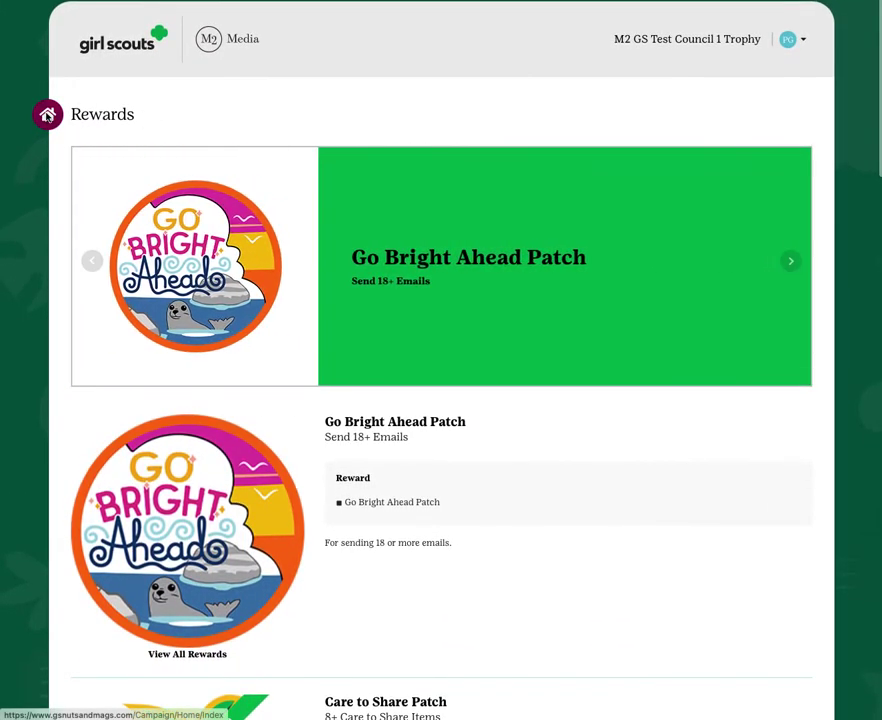
# Step: Return to Ali's dashboard and look through her personalized Nuts and Chocolates store
pyautogui.click(47, 114)
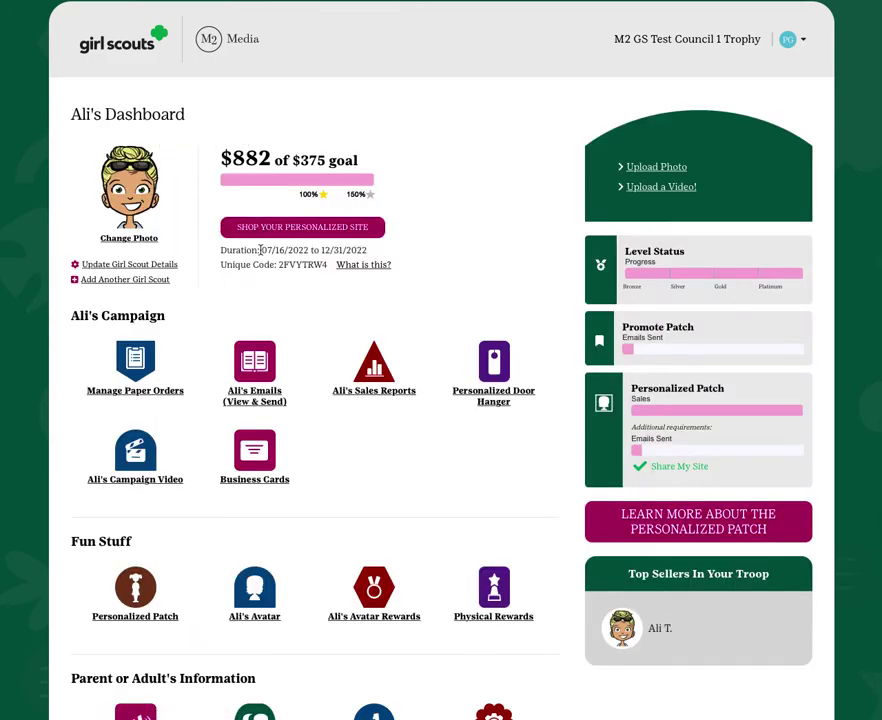
pyautogui.click(316, 233)
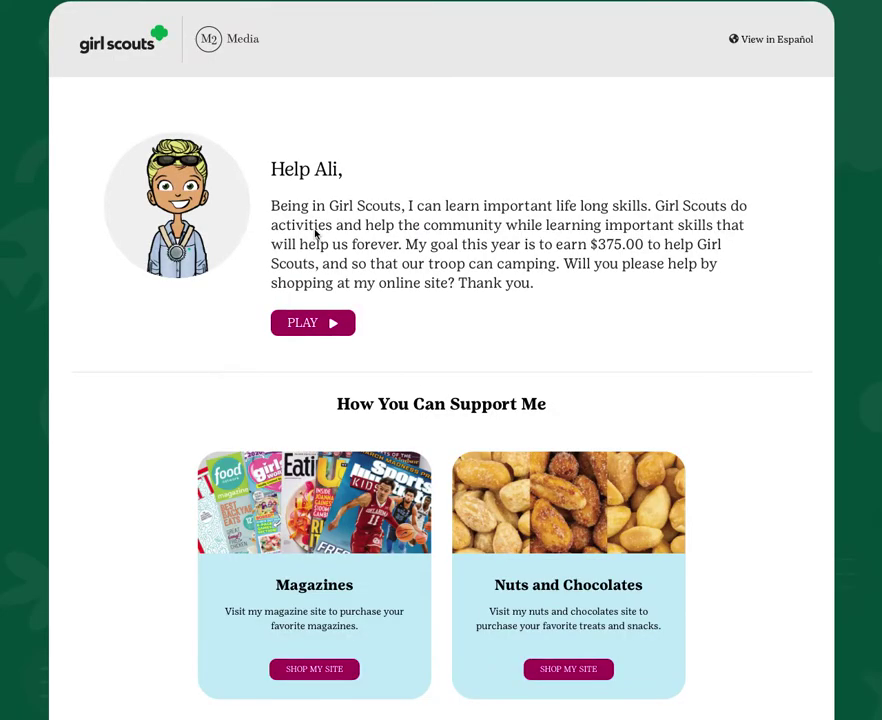
pyautogui.scroll(-1, 363, 550)
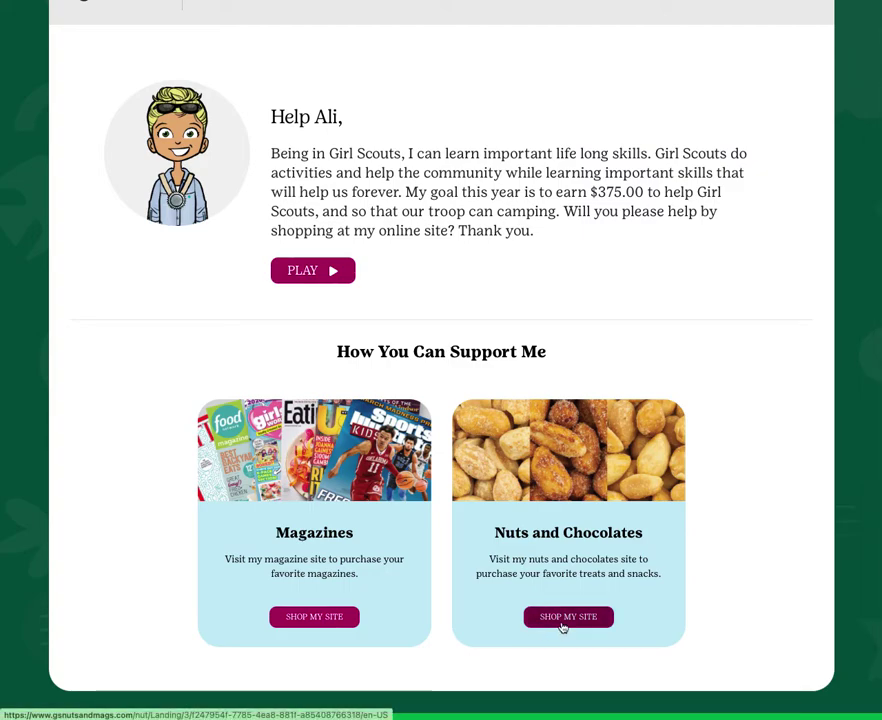
pyautogui.click(562, 618)
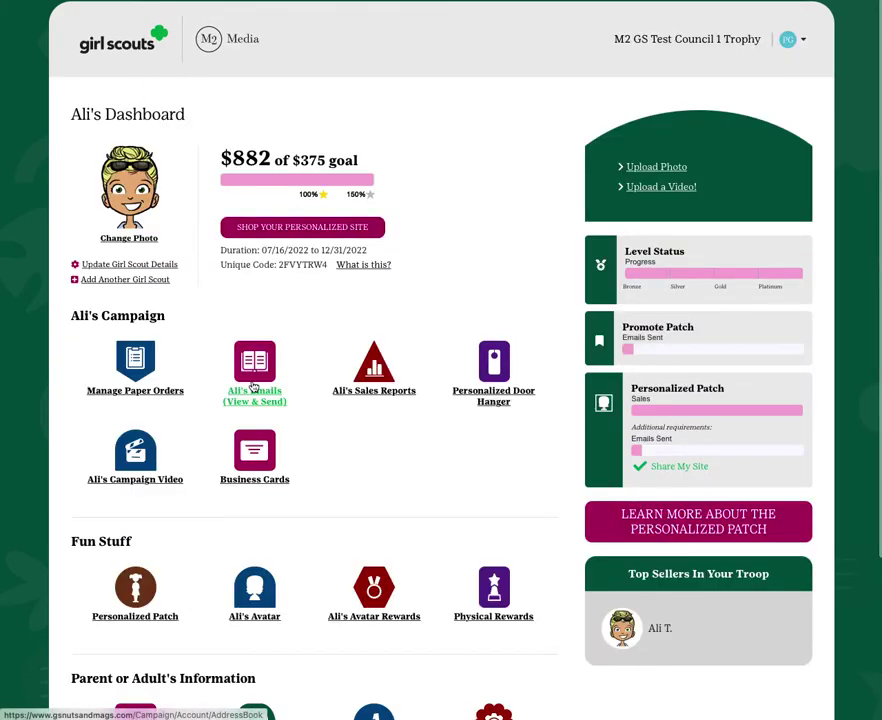
pyautogui.scroll(-1, 449, 468)
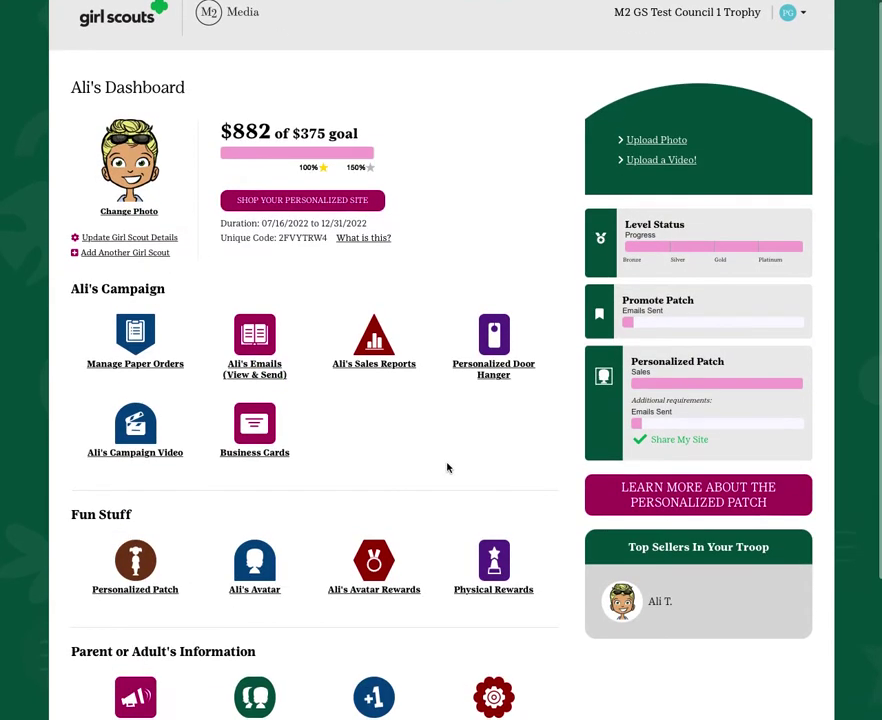
pyautogui.click(380, 366)
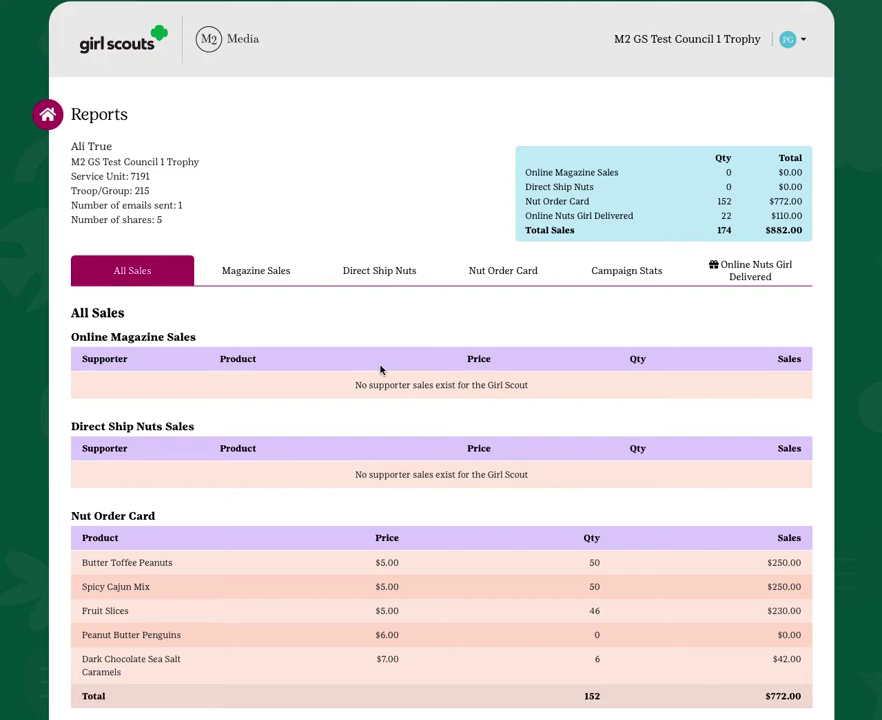
pyautogui.scroll(-1, 380, 368)
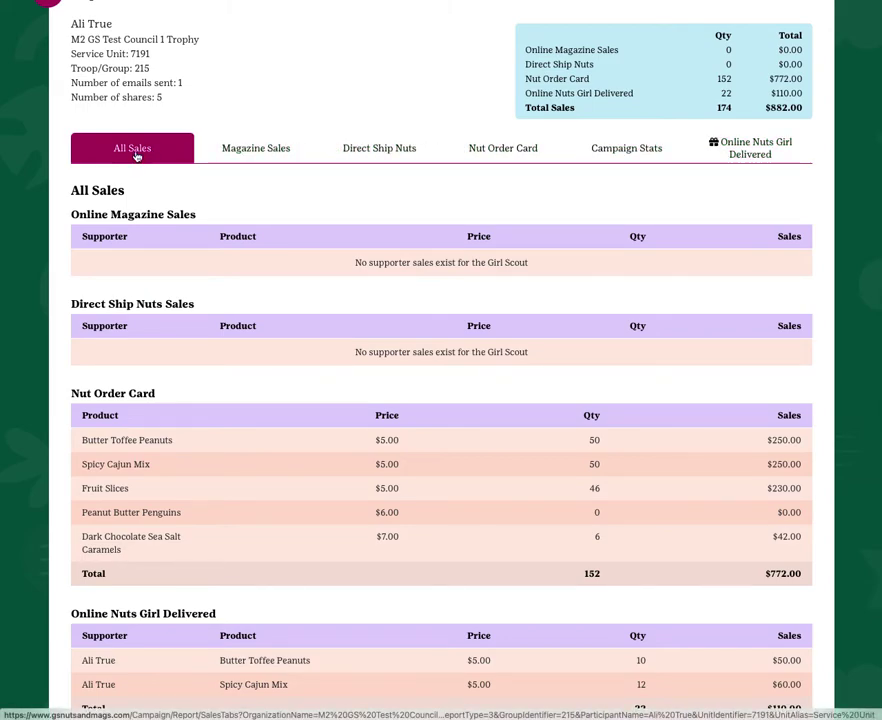
pyautogui.scroll(-1, 136, 156)
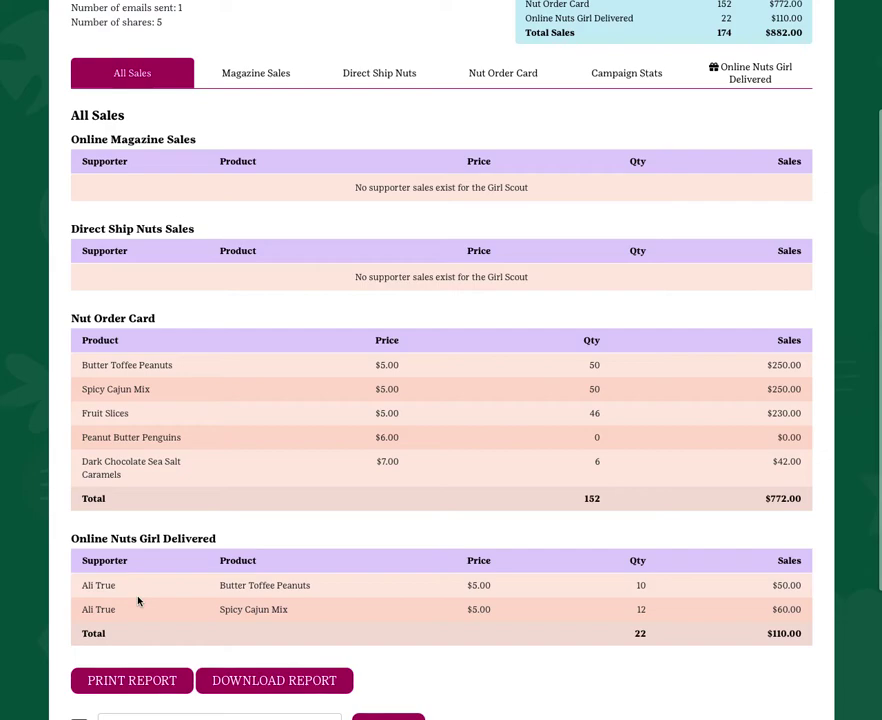
pyautogui.scroll(1, 138, 602)
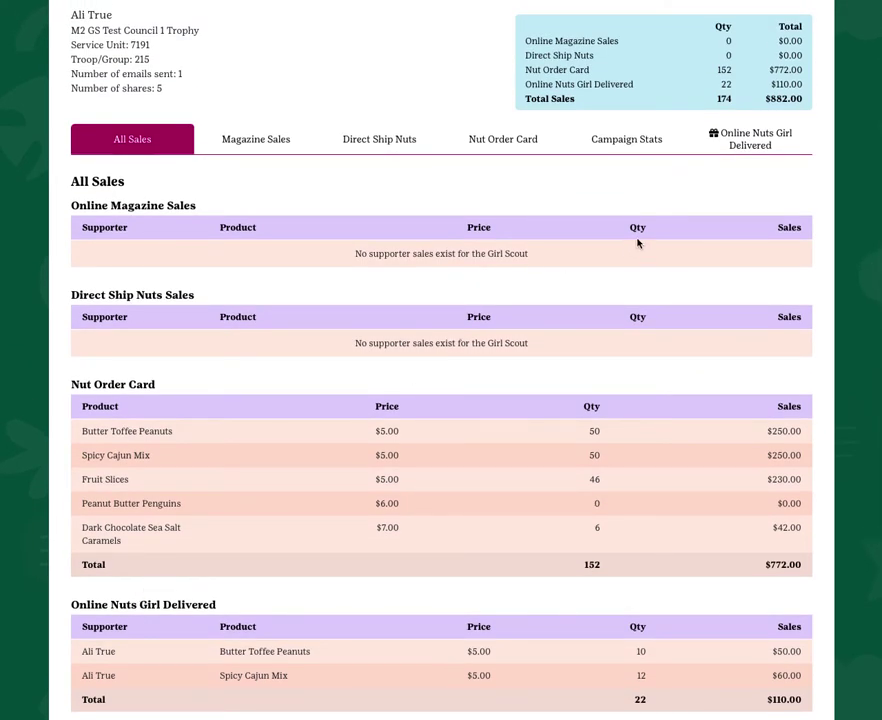
pyautogui.click(759, 140)
pyautogui.scroll(-2, 407, 443)
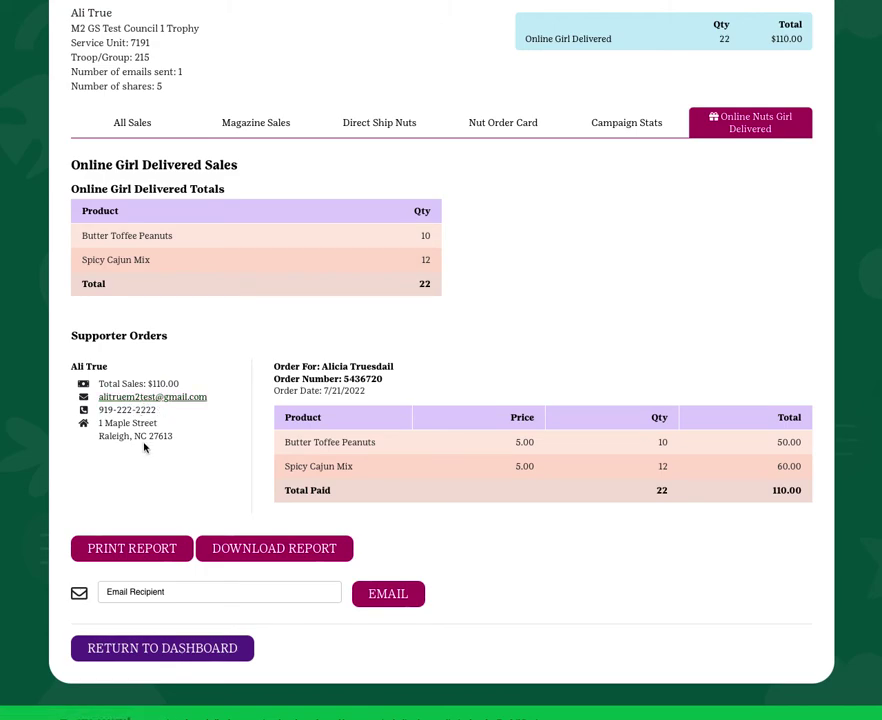
pyautogui.scroll(3, 161, 466)
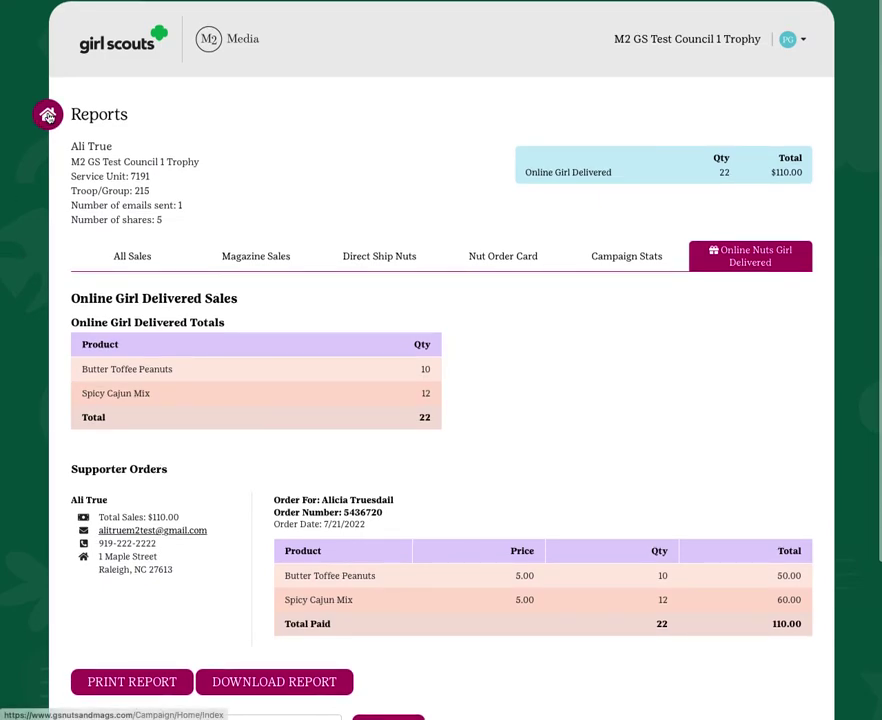
pyautogui.click(47, 115)
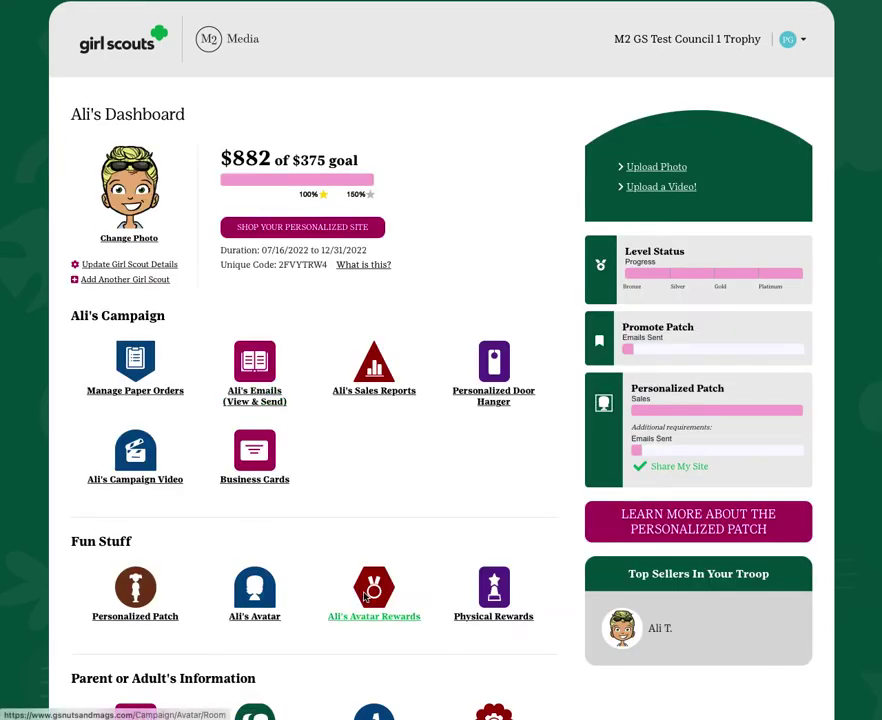
pyautogui.click(366, 597)
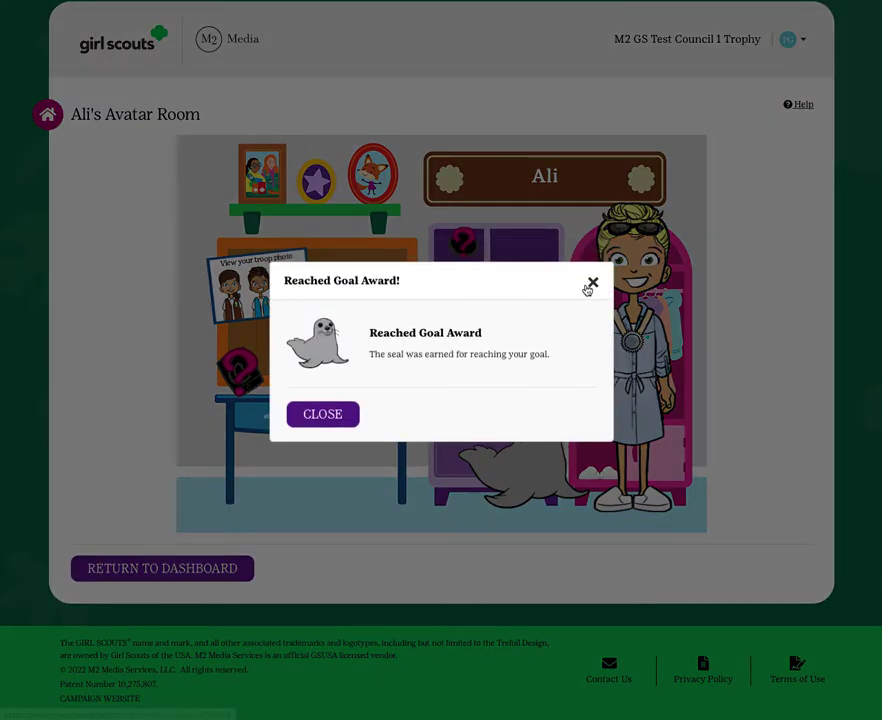
pyautogui.click(593, 283)
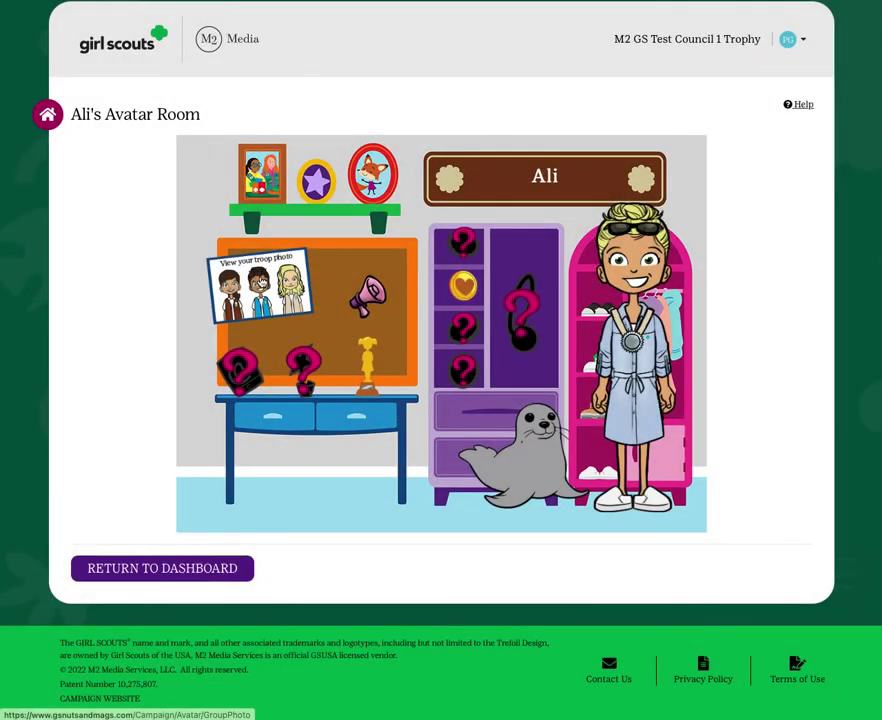
pyautogui.click(259, 283)
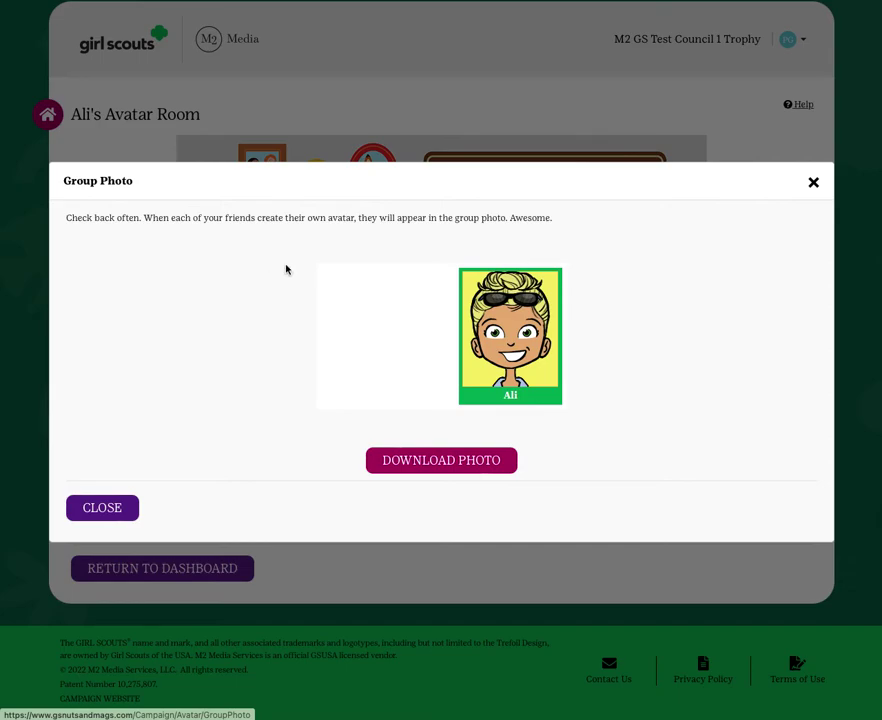
pyautogui.click(813, 184)
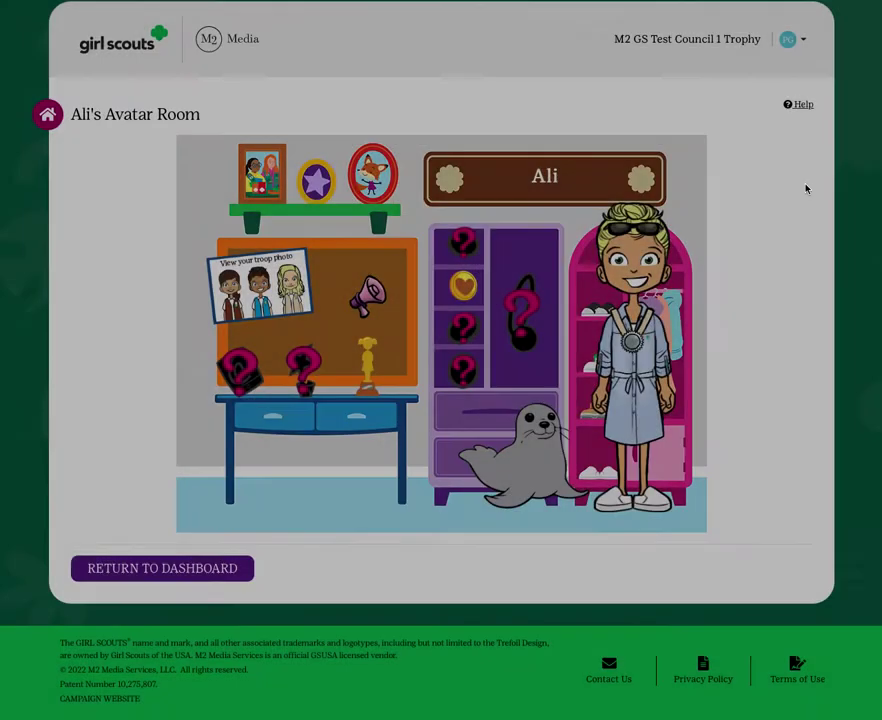
pyautogui.click(47, 116)
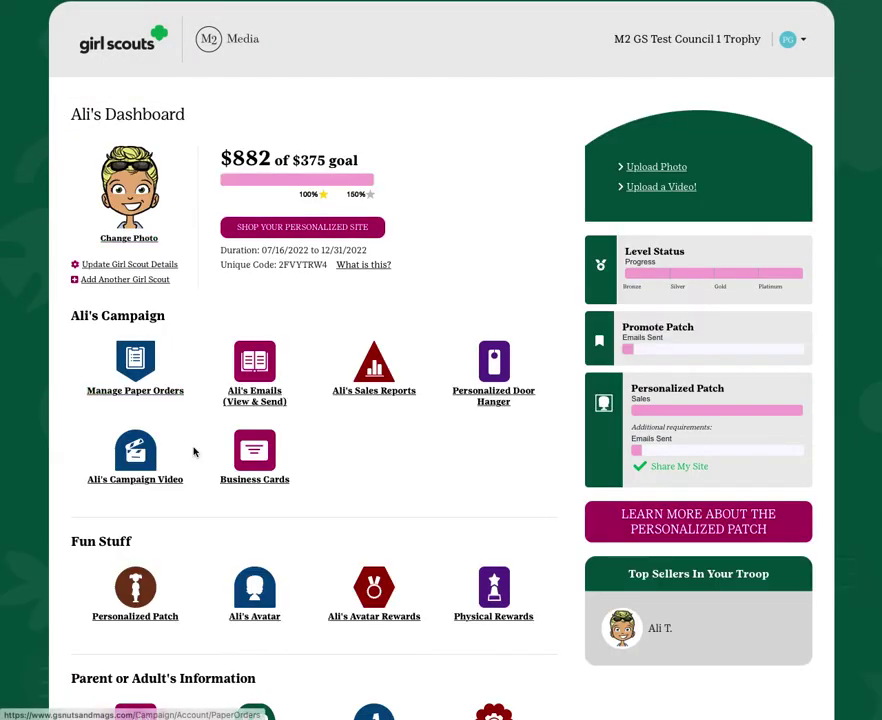
pyautogui.scroll(-2, 193, 456)
pyautogui.click(148, 290)
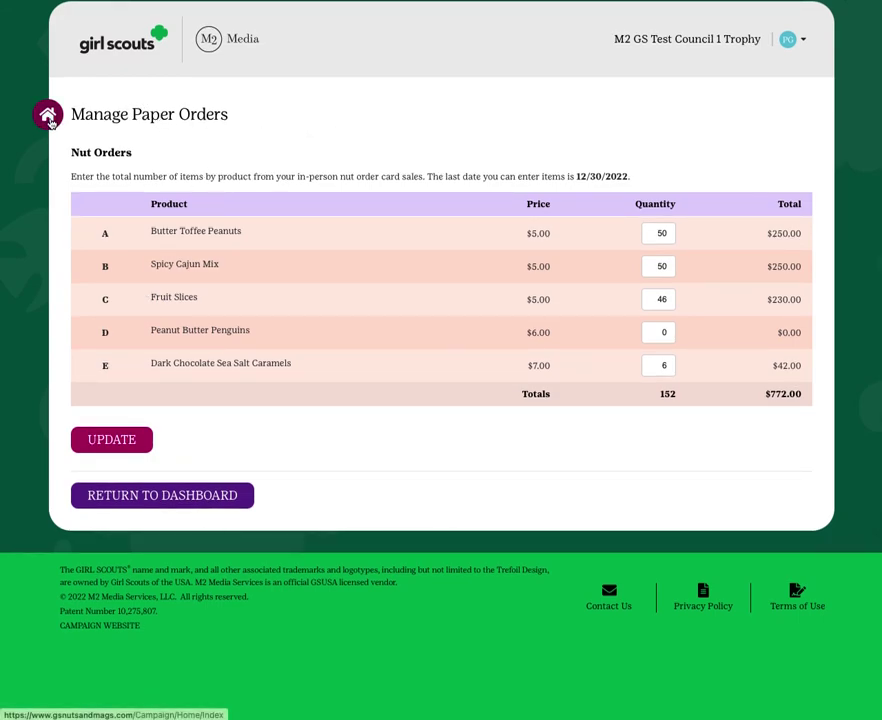
pyautogui.click(48, 118)
pyautogui.scroll(-4, 303, 450)
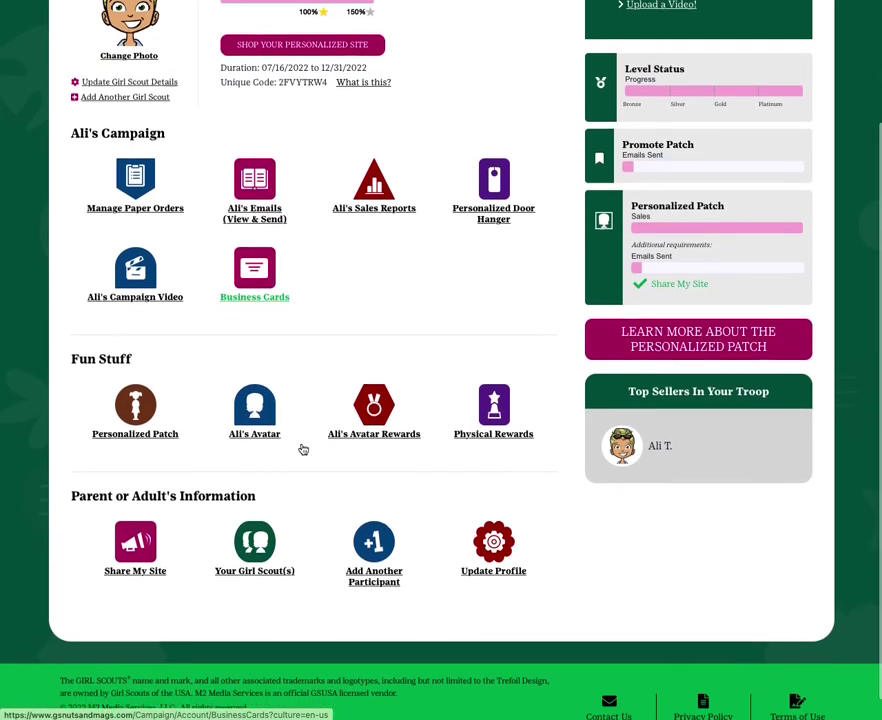
pyautogui.click(135, 544)
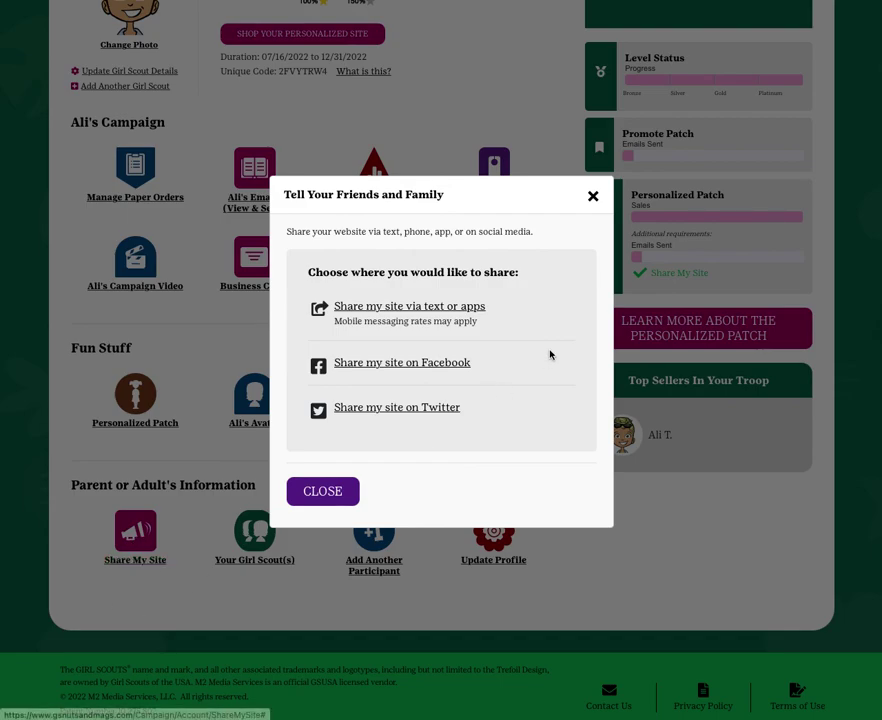
pyautogui.click(594, 198)
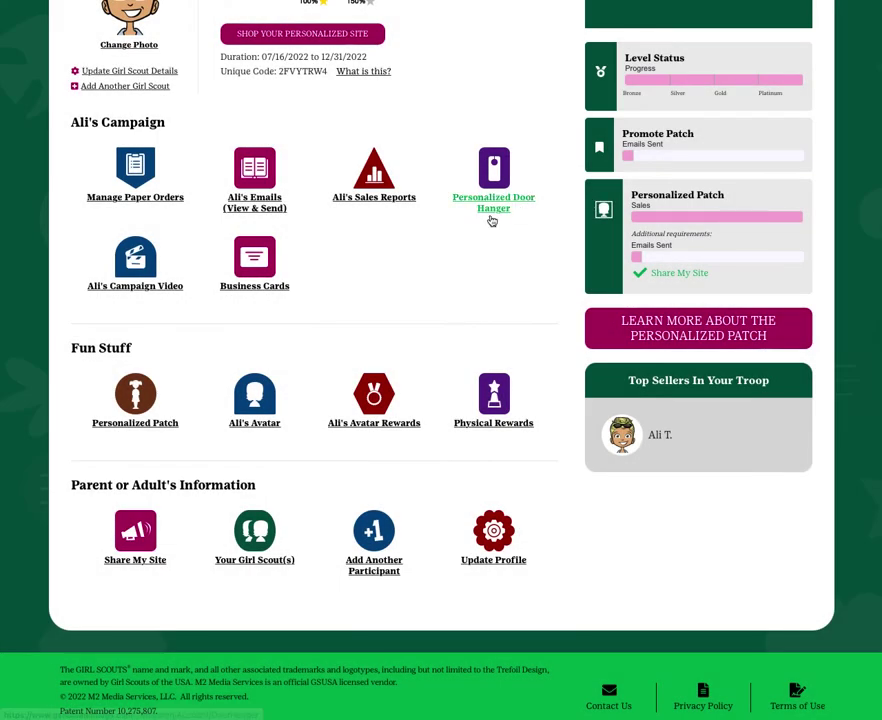
pyautogui.scroll(3, 453, 232)
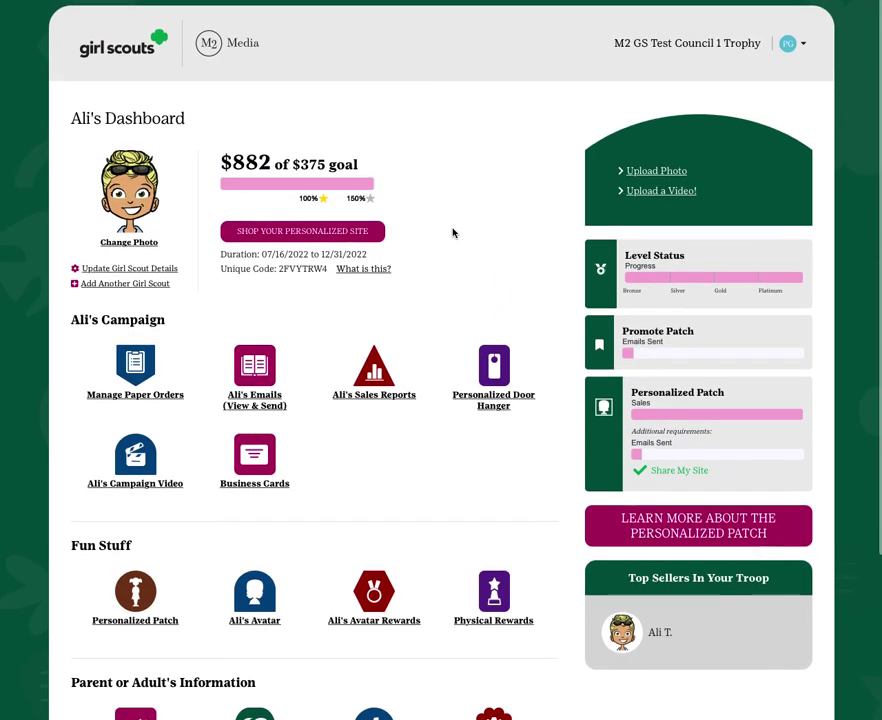